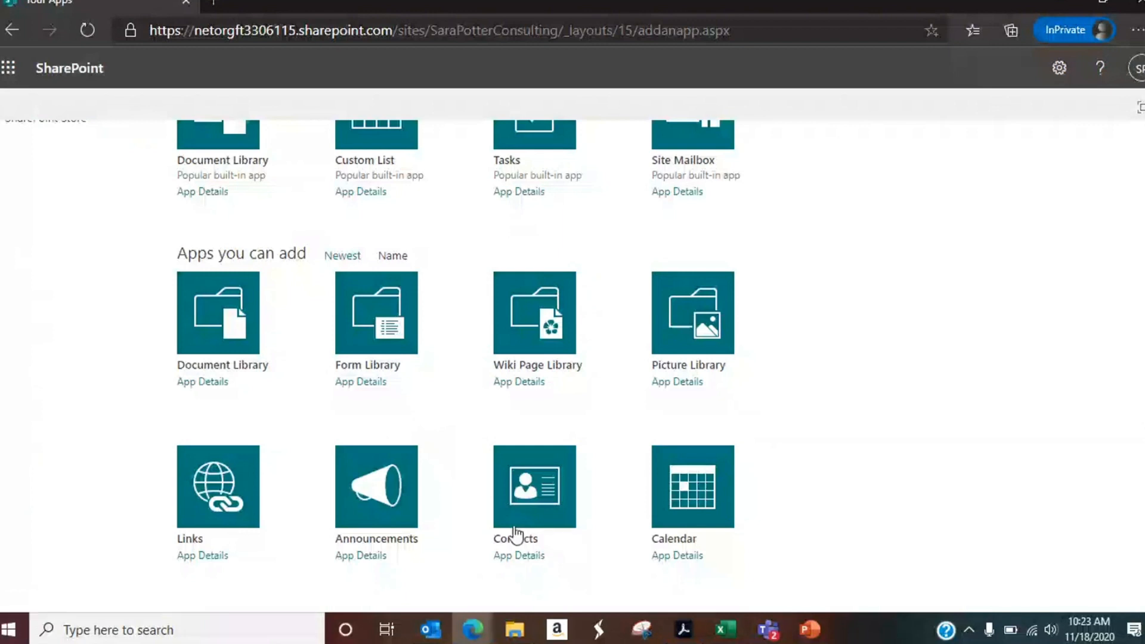
Add an Issue Tracking app to the site and name it Issues.
scroll(849, 412, "down", 5)
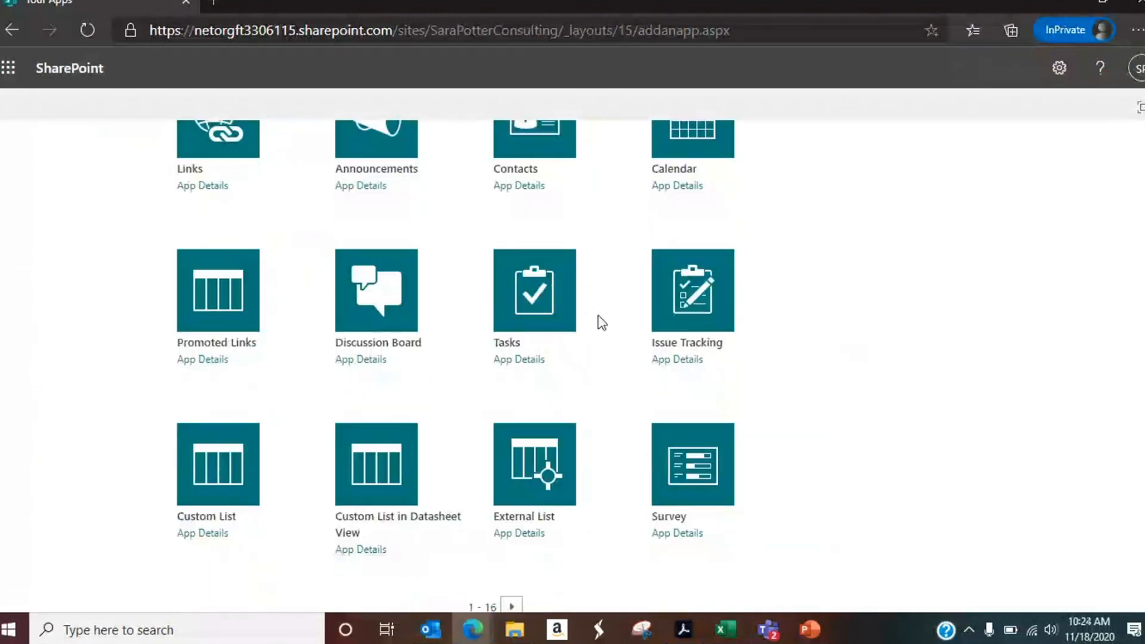
left_click(688, 310)
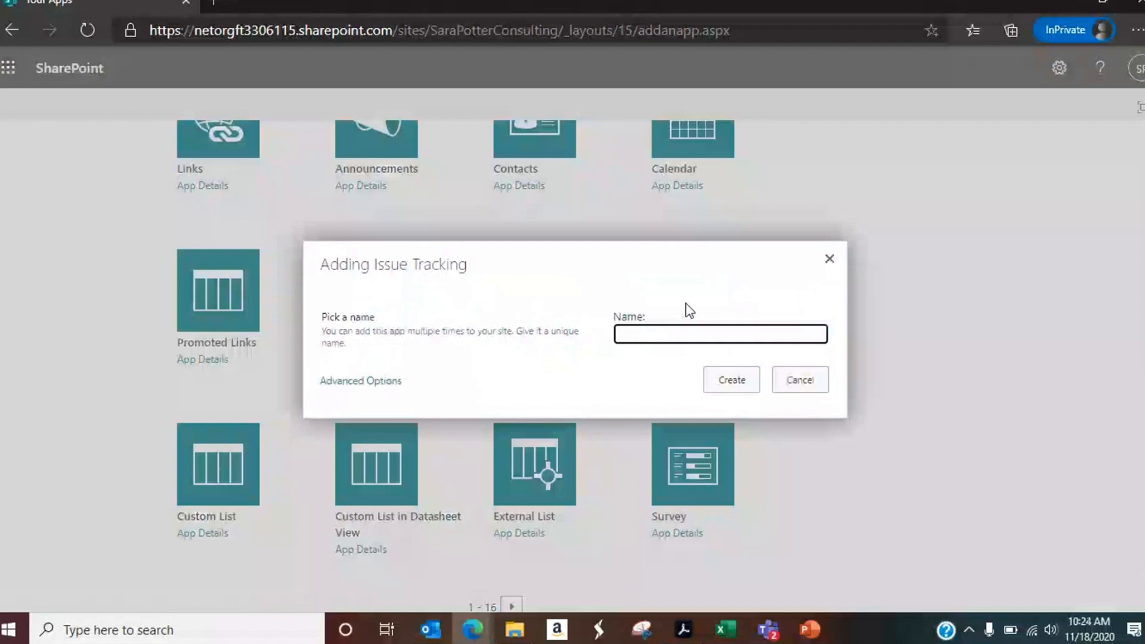
type("Issues")
left_click(724, 383)
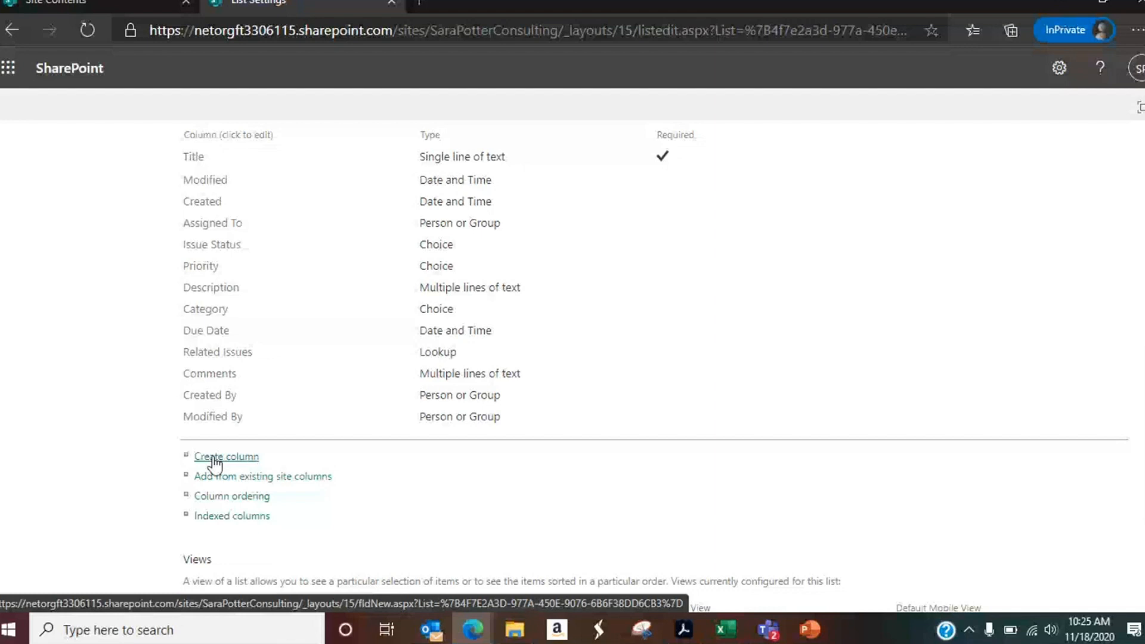
Create a Department column in the Issues list settings and return to the list.
left_click(215, 463)
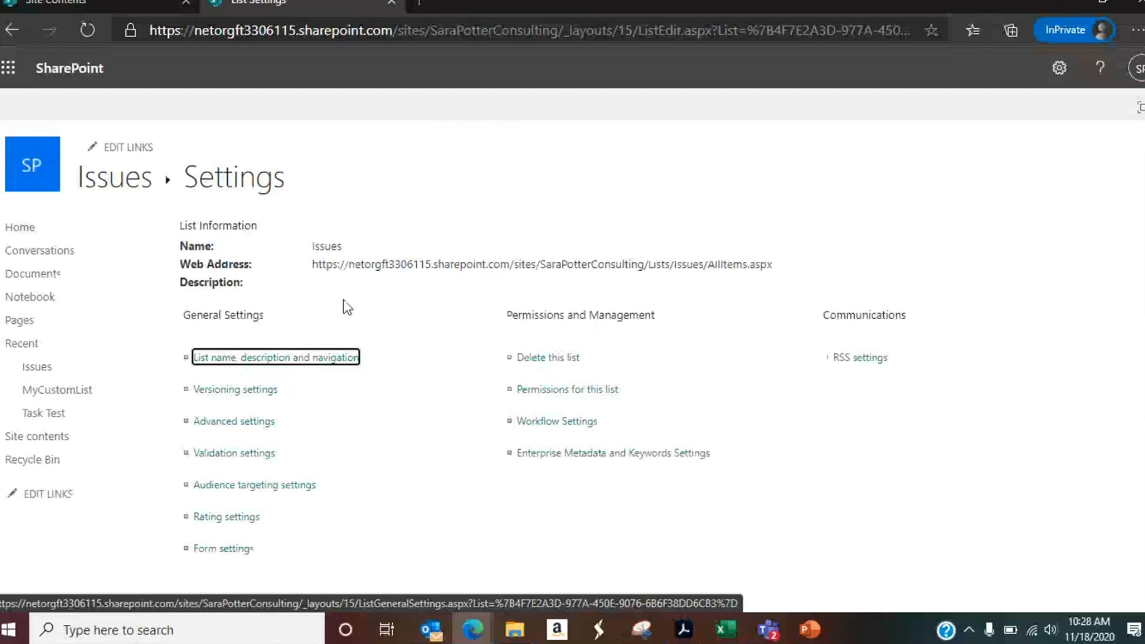
left_click(124, 194)
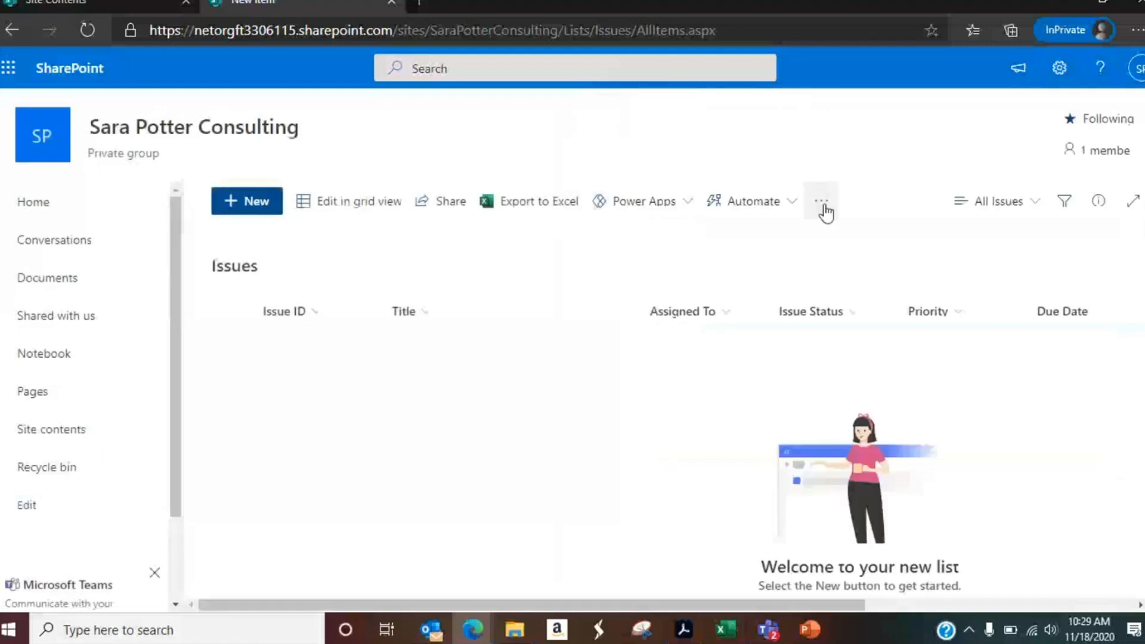
Review the All Issues view's name and displayed columns in its edit page, and save the view as it is.
left_click(823, 209)
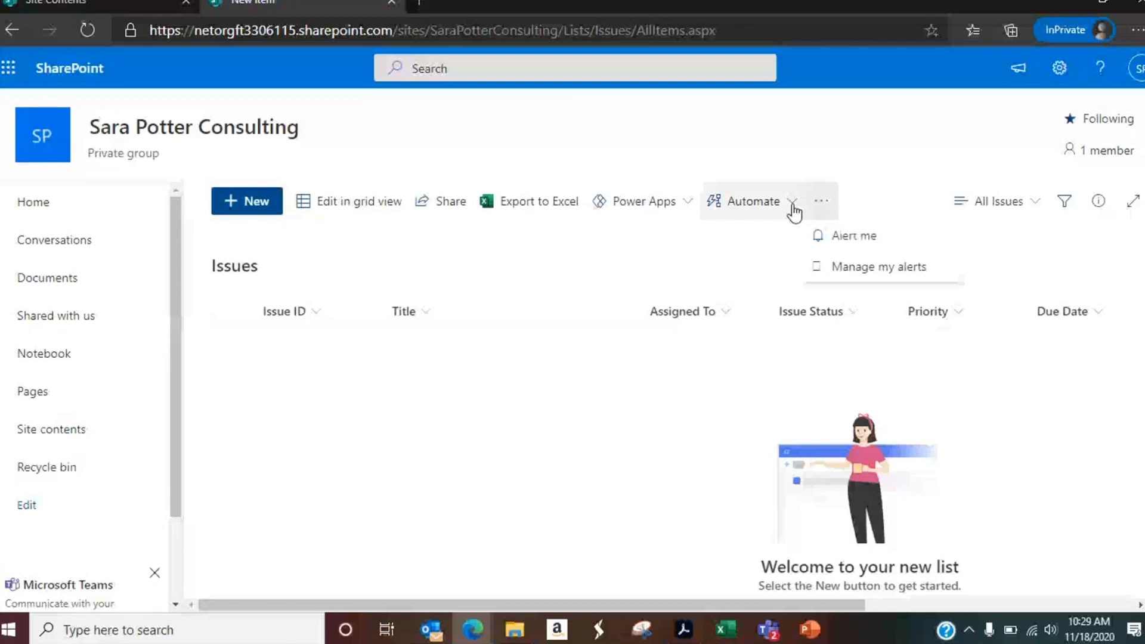
left_click(1035, 203)
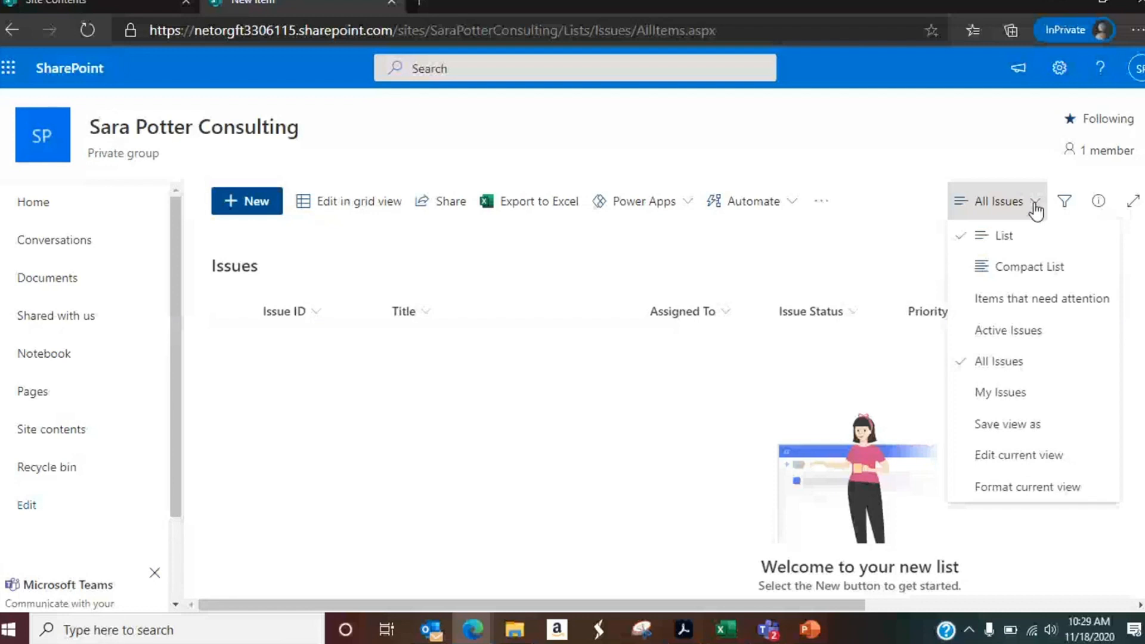
left_click(1026, 452)
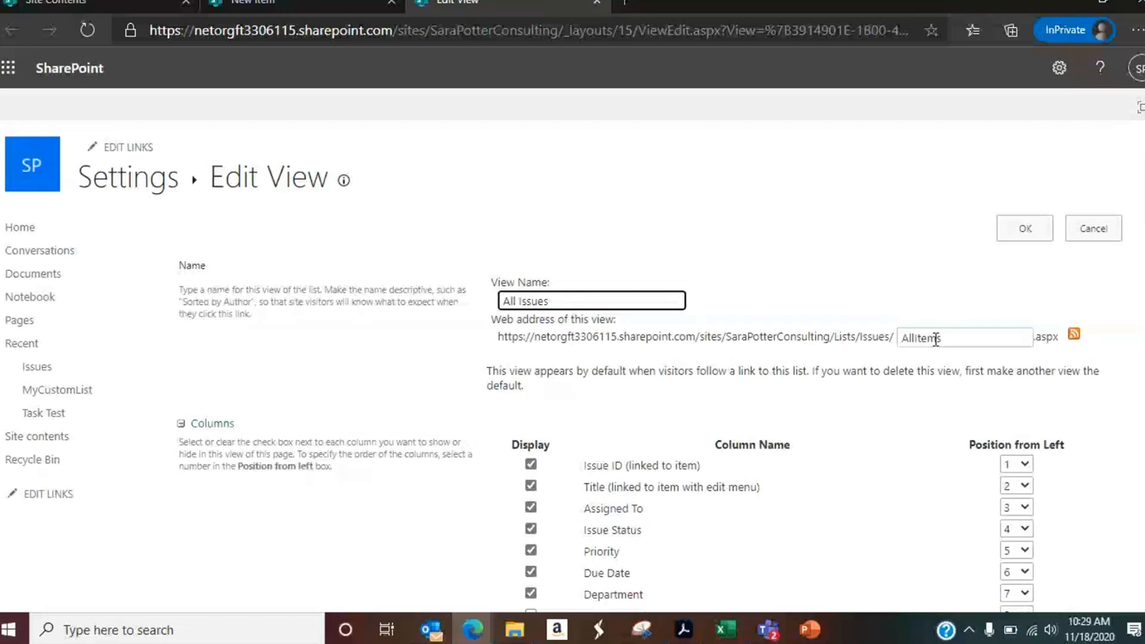
left_click(1025, 229)
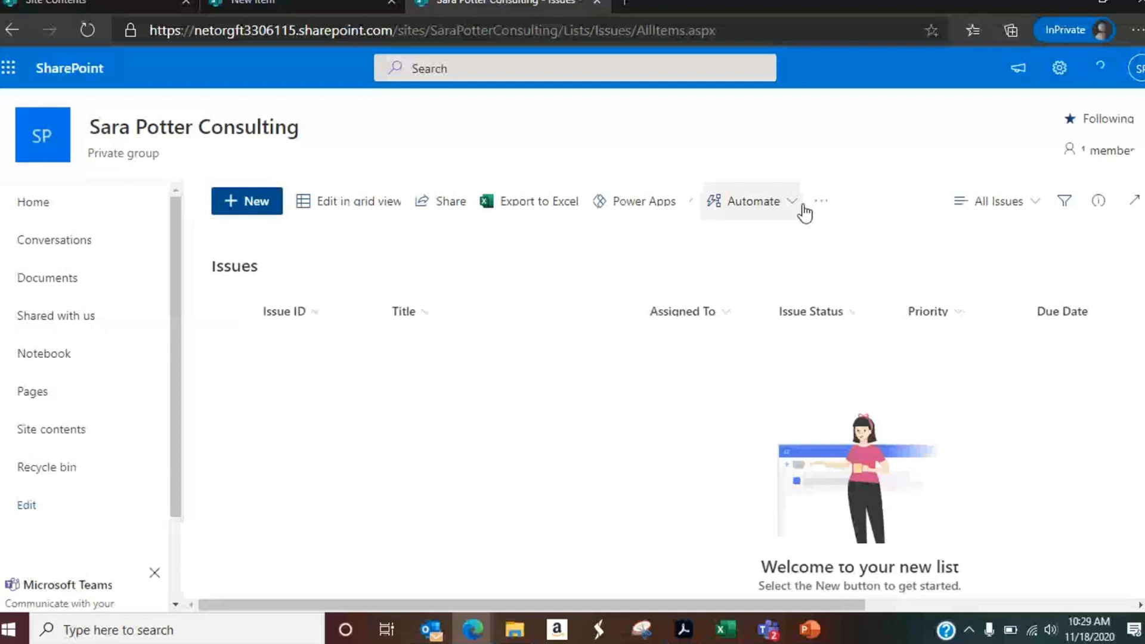
Open a new item form for the Issues list to examine its fields, and close it without saving.
left_click(250, 203)
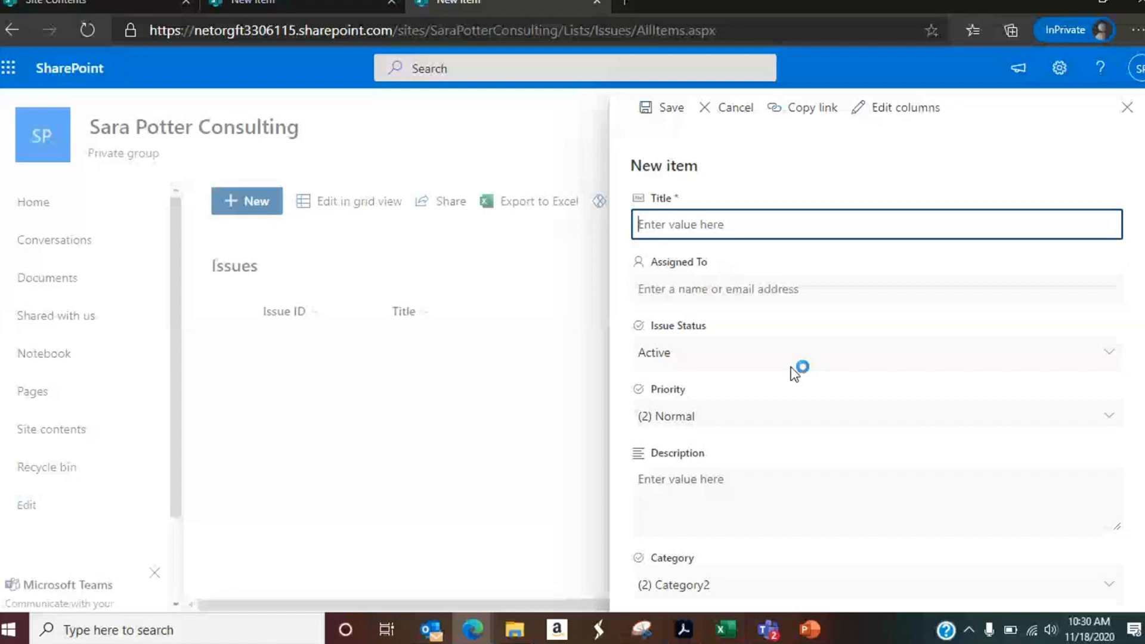
left_click(1120, 125)
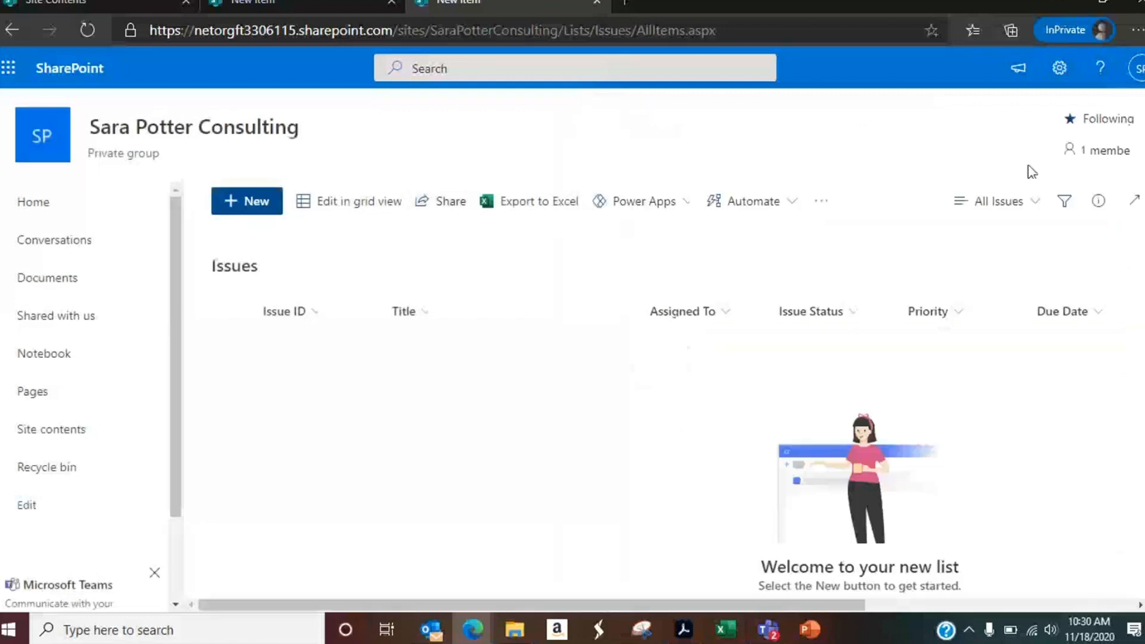
Open the All Issues view for editing and sort it first by the Department column.
left_click(1036, 204)
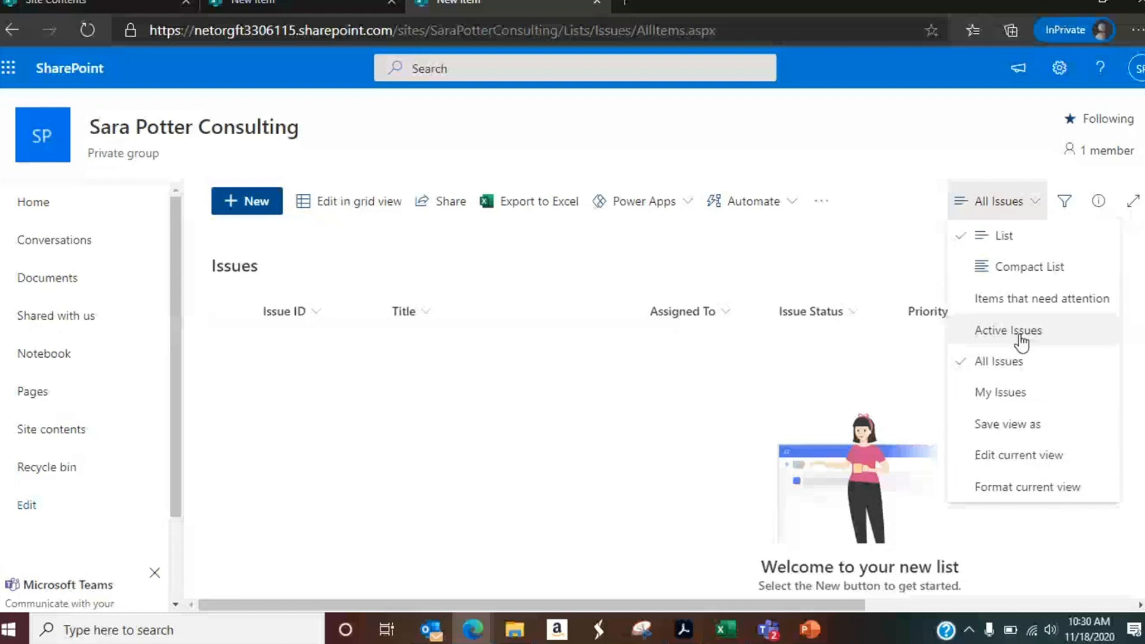
left_click(1019, 456)
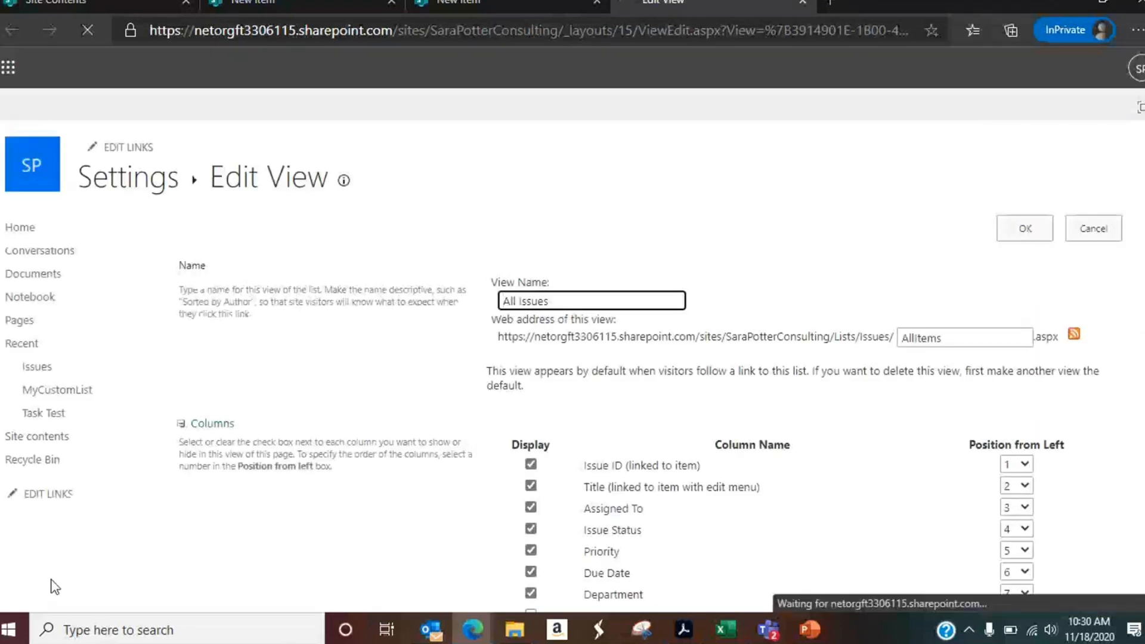
scroll(315, 352, "down", 15)
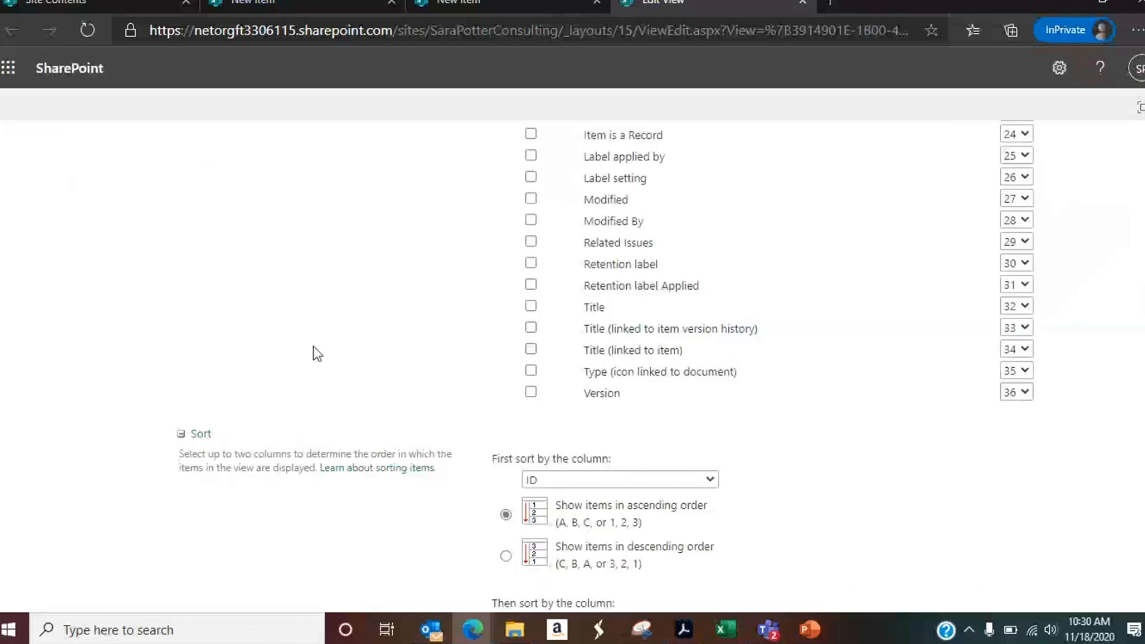
left_click(596, 348)
left_click(596, 187)
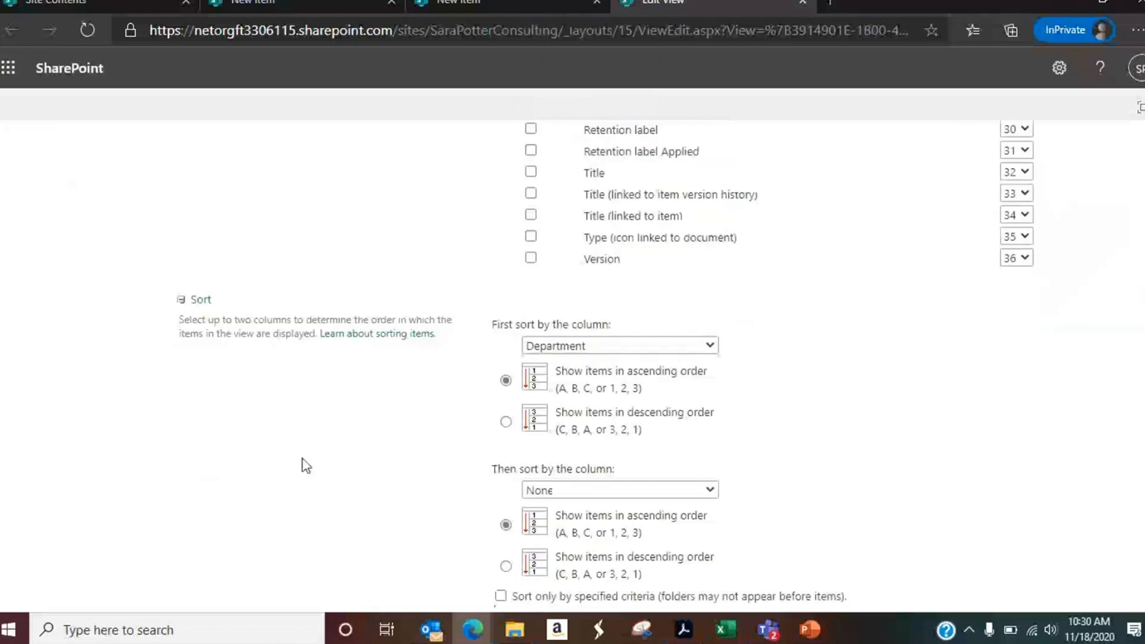
Filter the view to show only items whose Department is equal to Marketing.
scroll(306, 466, "down", 5)
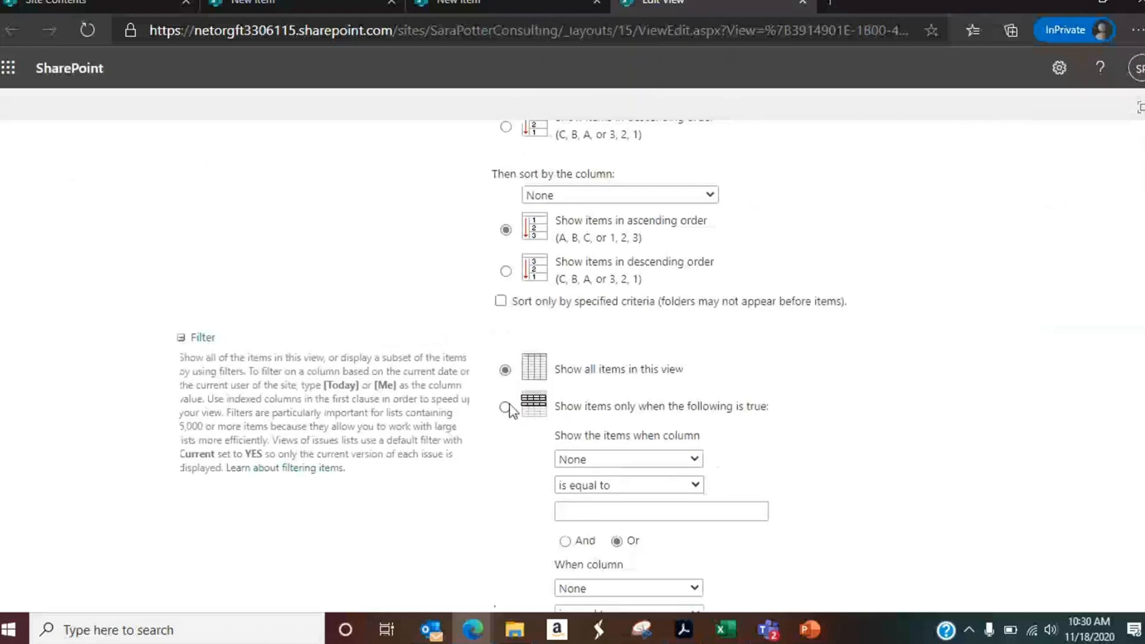
left_click(507, 407)
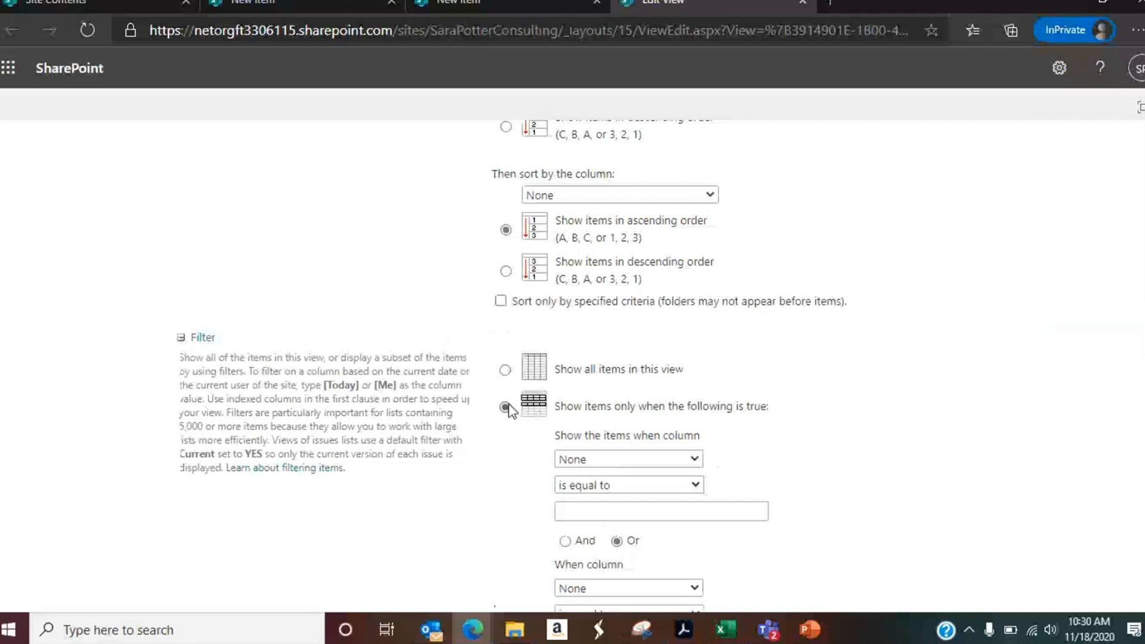
left_click(617, 460)
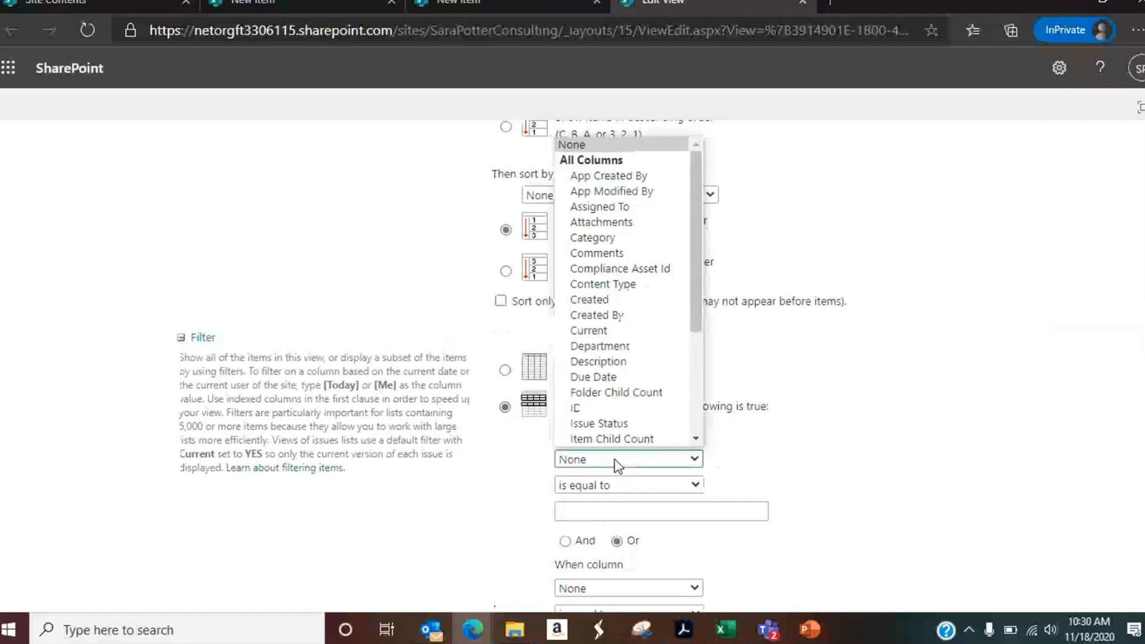
left_click(608, 345)
left_click(642, 512)
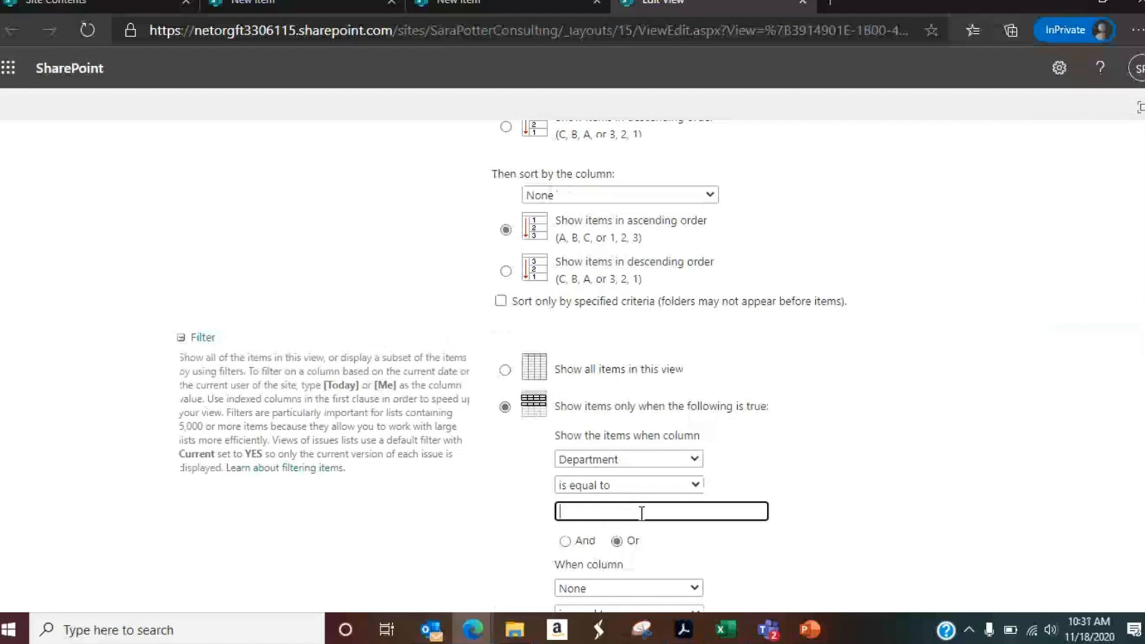
type("Marketing")
Review the remaining view settings, including the mobile options, and discard all changes to the view.
scroll(722, 416, "down", 3)
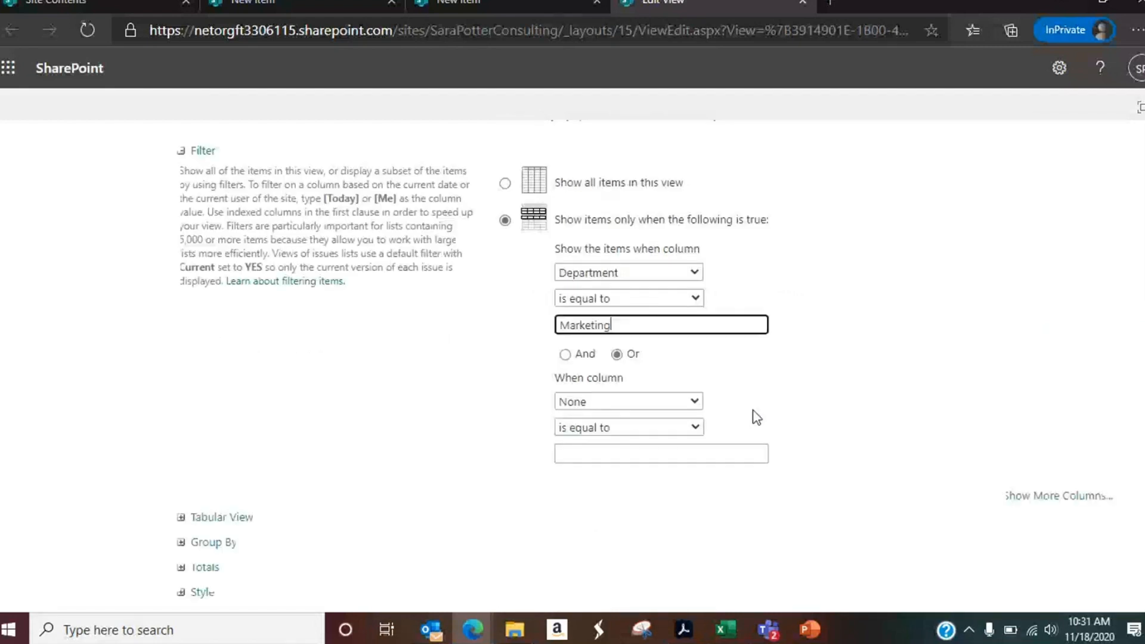
scroll(757, 417, "down", 2)
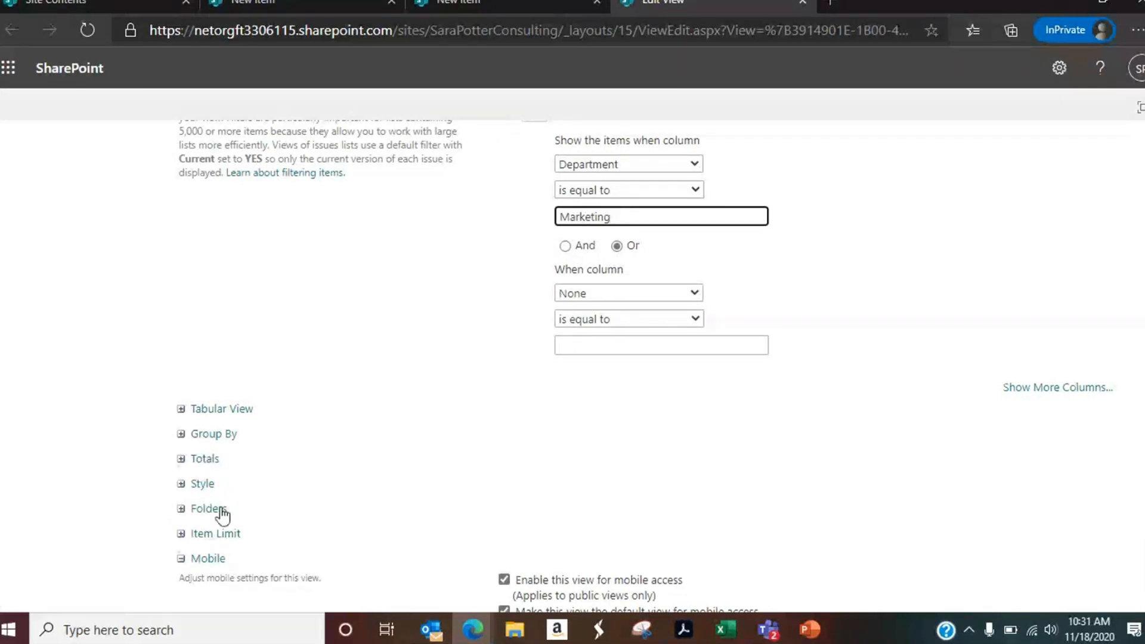
scroll(639, 394, "down", 5)
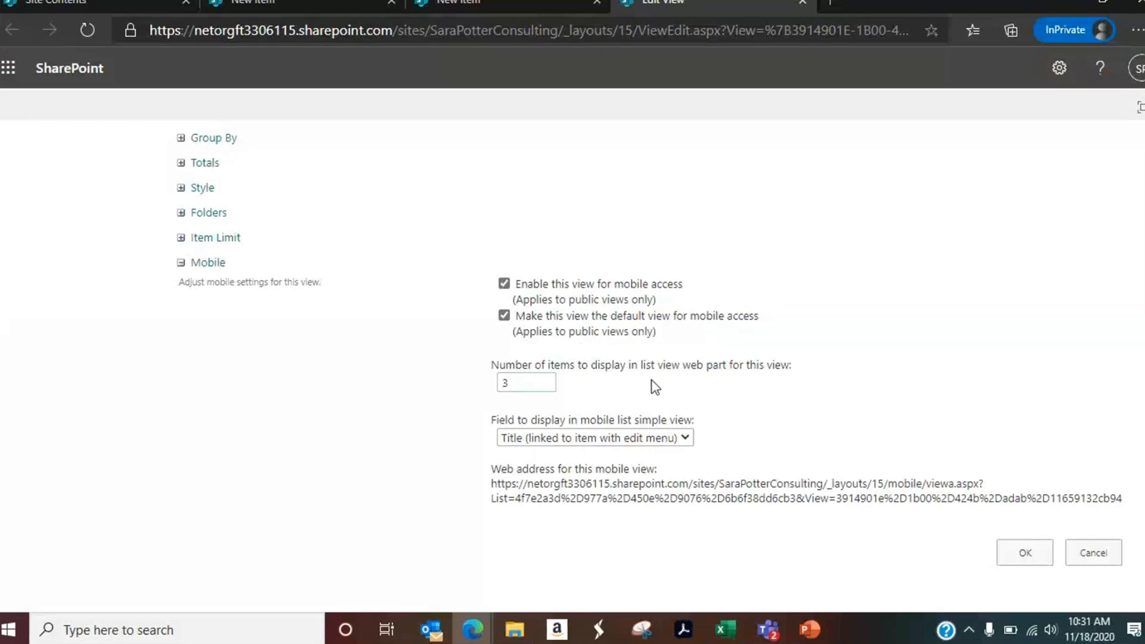
scroll(689, 379, "down", 1)
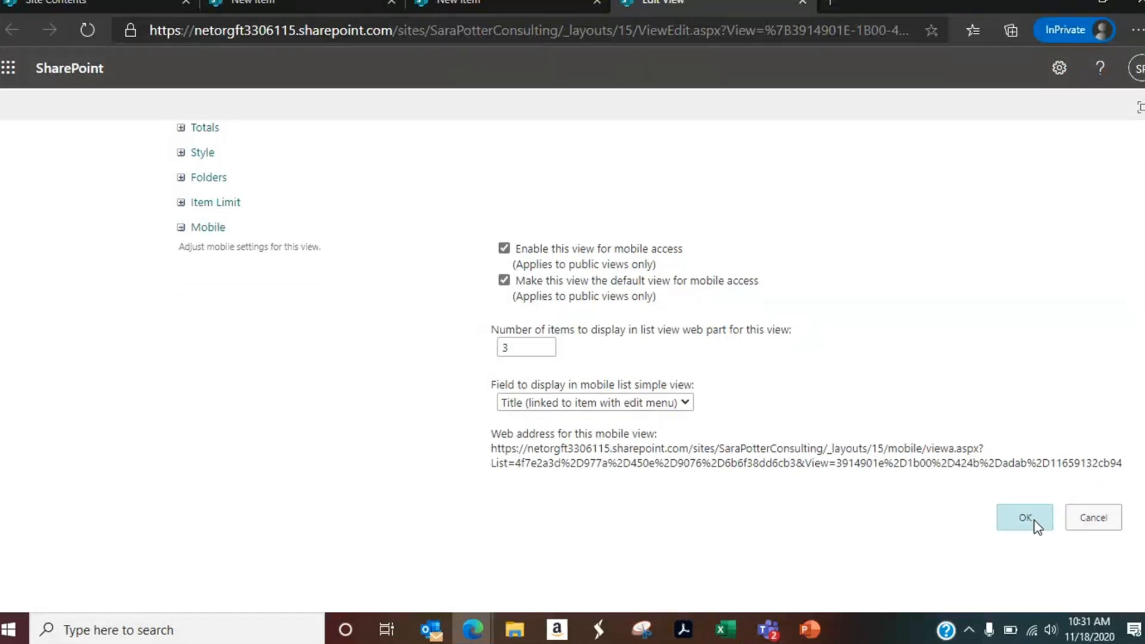
left_click(1096, 522)
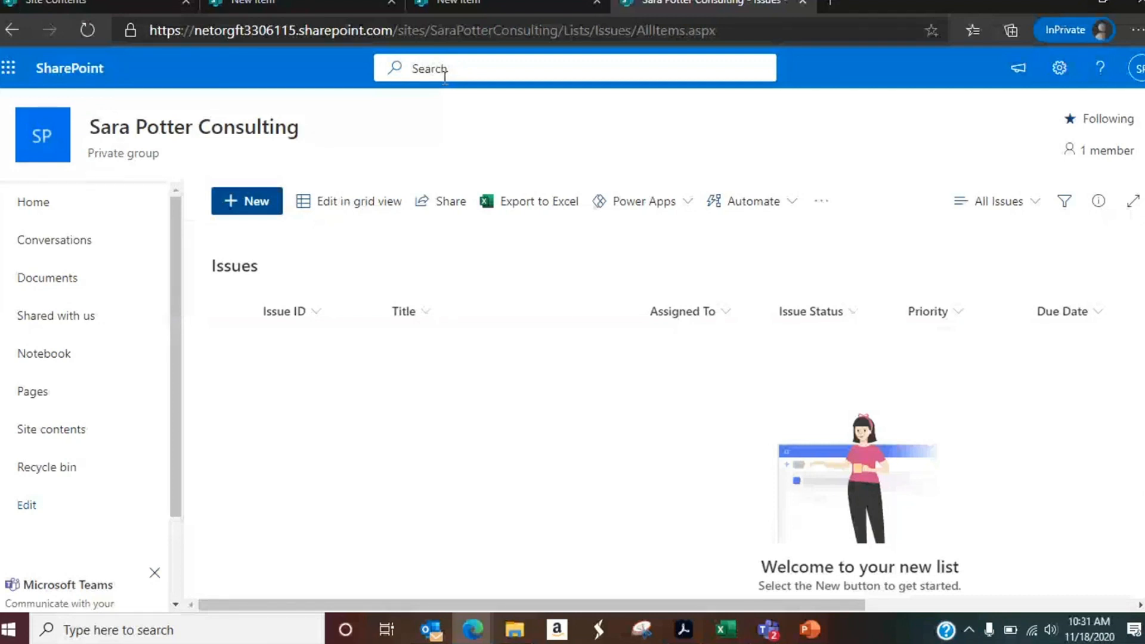
left_click(803, 205)
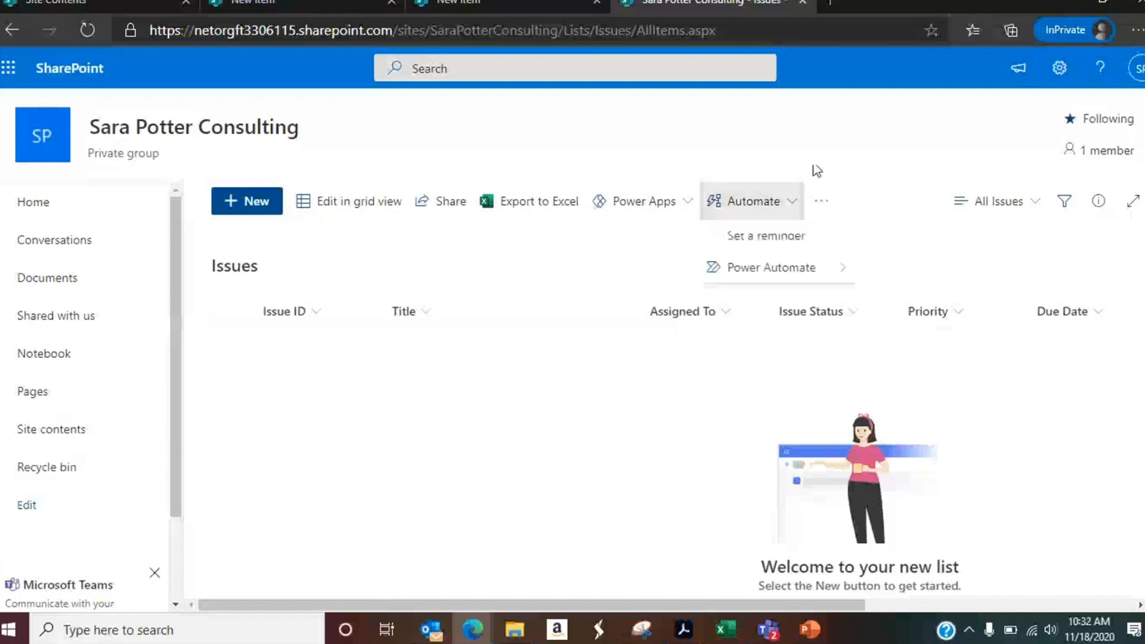
left_click(690, 205)
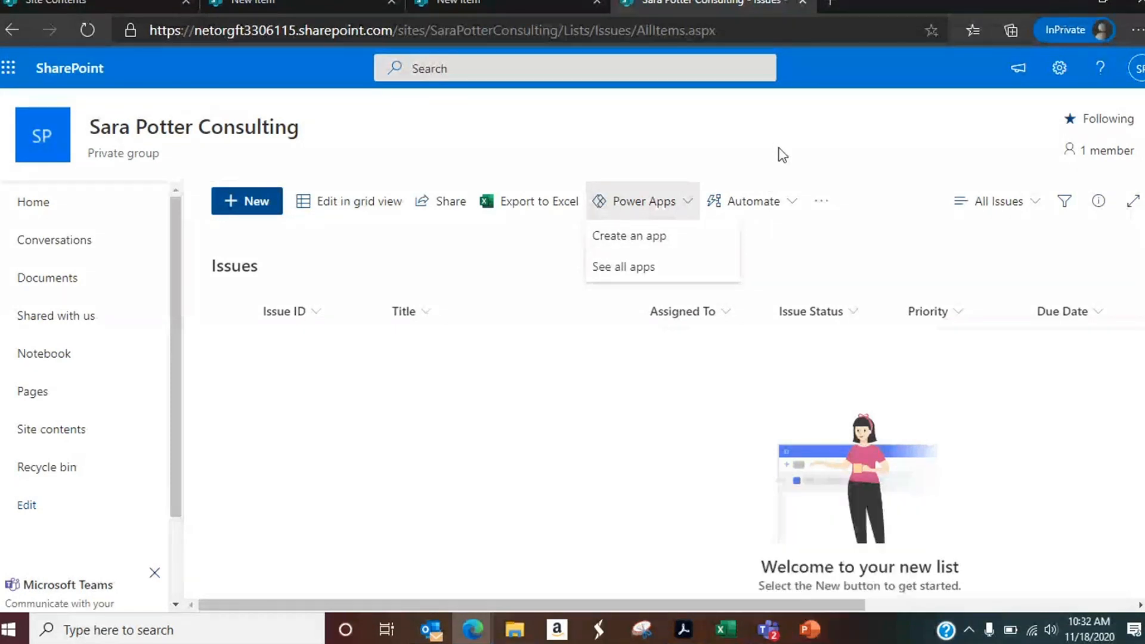
left_click(723, 165)
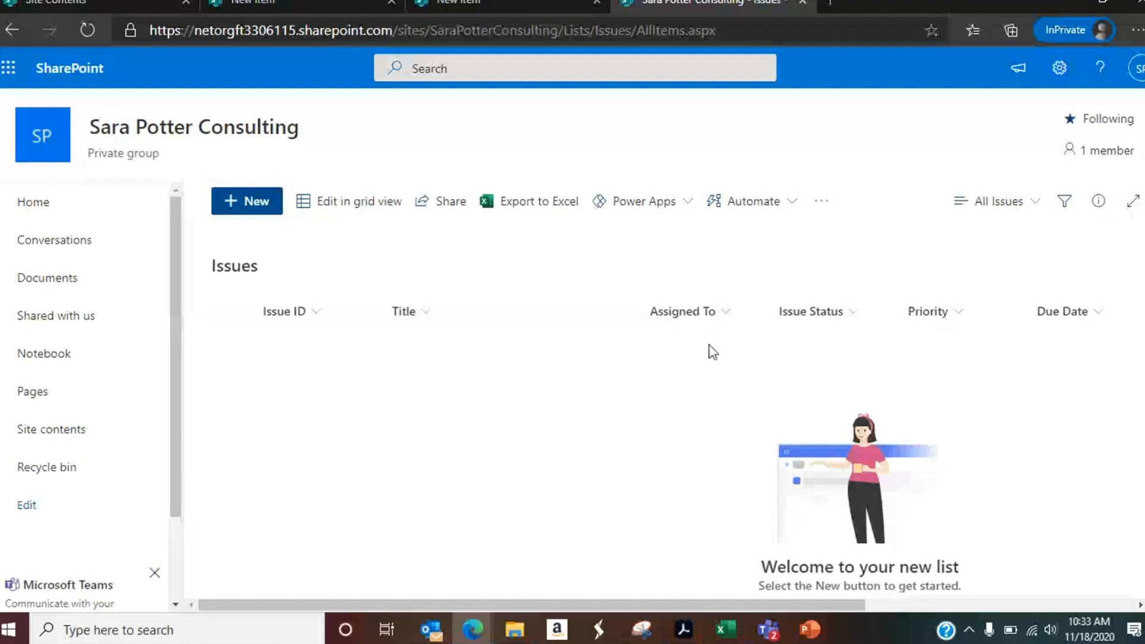
Switch the Issues list to grid view editing.
left_click(395, 225)
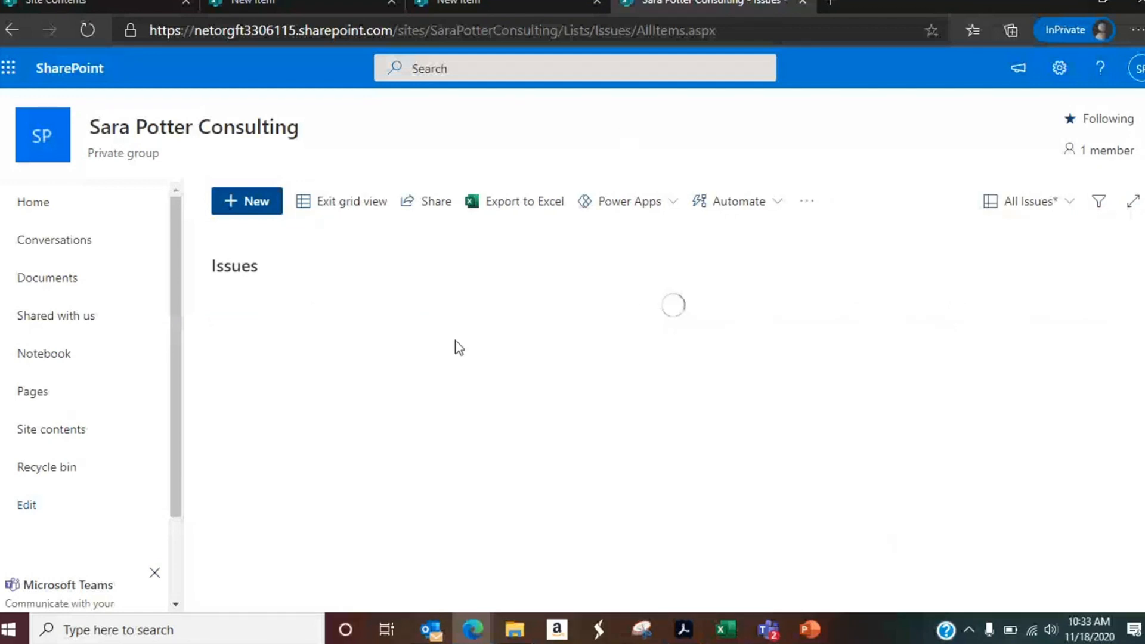